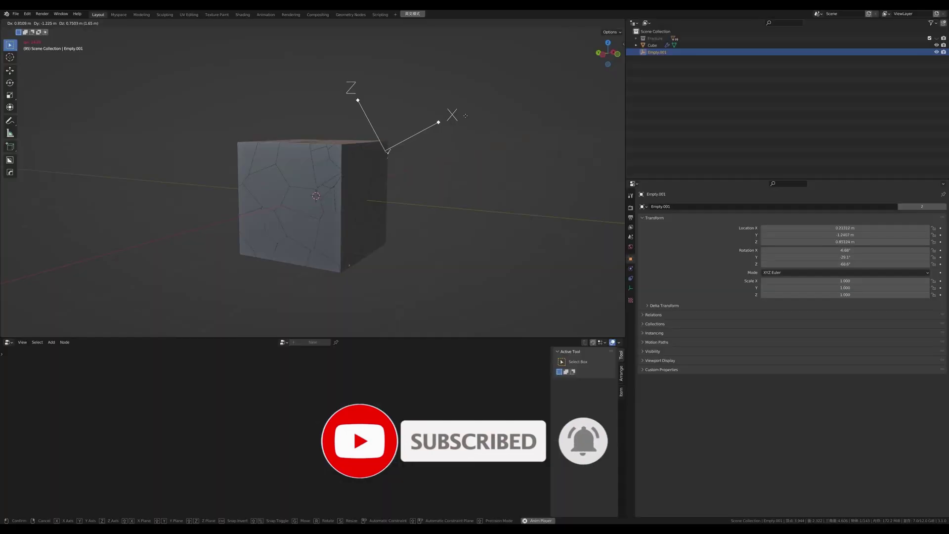
- Move the Empty.001 object to the cube's upper corner
{"action": "key", "text": "g"}
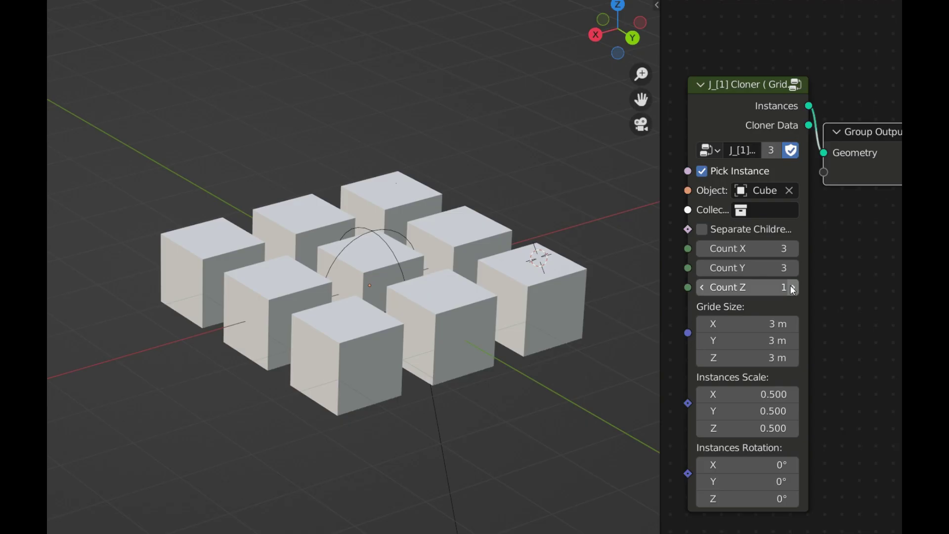
- Set the grid cloner's Count Z to 3, raise its X and Y counts, and shrink the cube instances' uniform scale
{"action": "left_click", "coordinate": [793, 288]}
{"action": "left_click", "coordinate": [793, 287]}
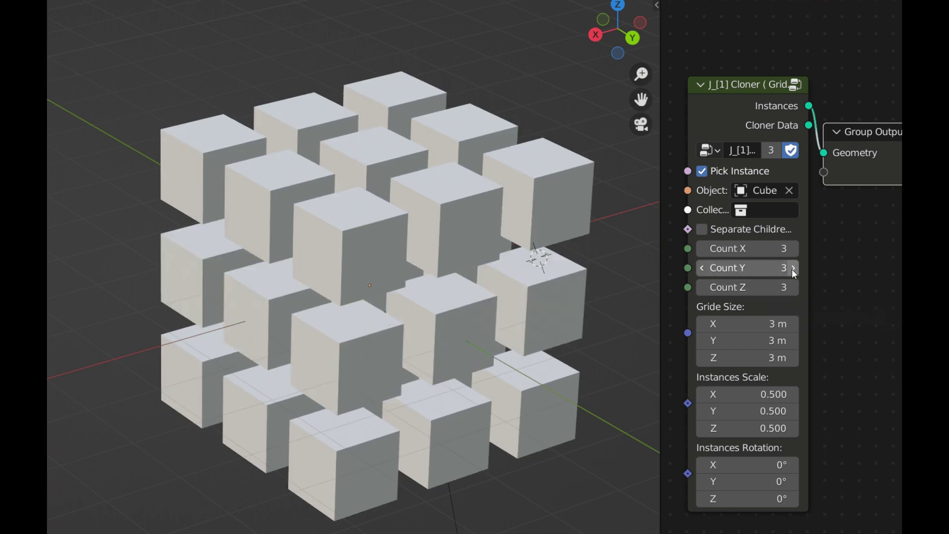
{"action": "left_click", "coordinate": [793, 268]}
{"action": "left_click_drag", "start_coordinate": [791, 394], "coordinate": [737, 394]}
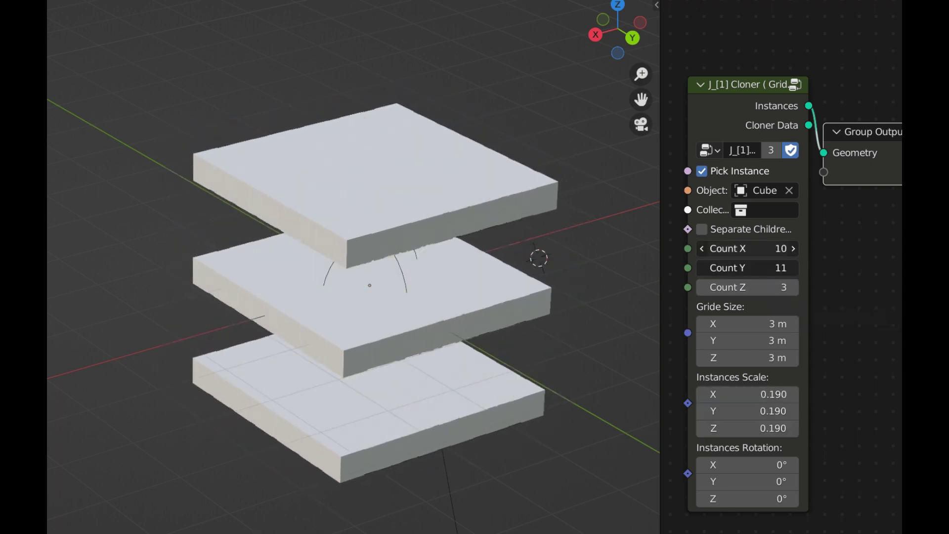
{"action": "left_click_drag", "start_coordinate": [747, 249], "coordinate": [771, 267]}
{"action": "left_click_drag", "start_coordinate": [752, 394], "coordinate": [727, 394]}
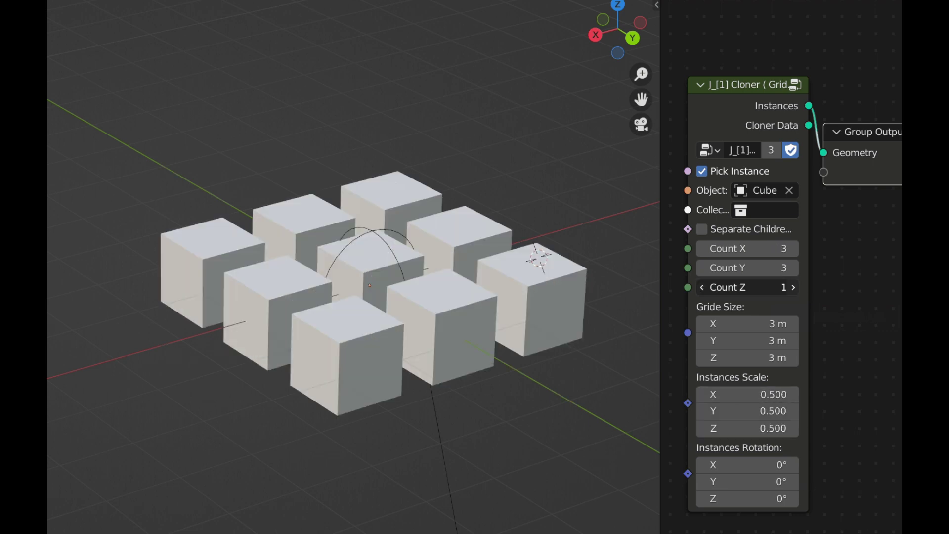
- Try more grid layers, and settle the cloner's counts at X 13, Y 14, Z 1 with the instances scaled to about 0.170
{"action": "left_click", "coordinate": [793, 287]}
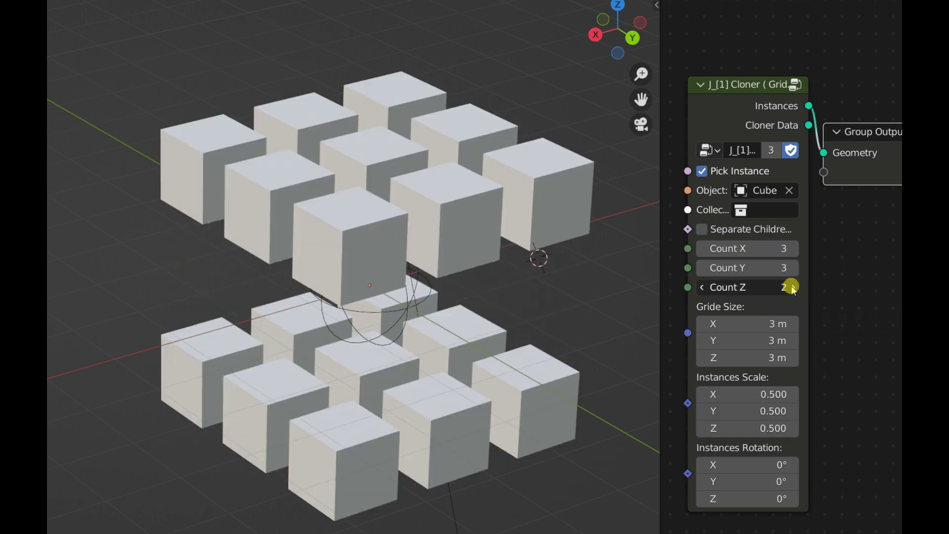
{"action": "left_click", "coordinate": [794, 287]}
{"action": "left_click", "coordinate": [794, 268]}
{"action": "left_click_drag", "start_coordinate": [756, 394], "coordinate": [728, 394]}
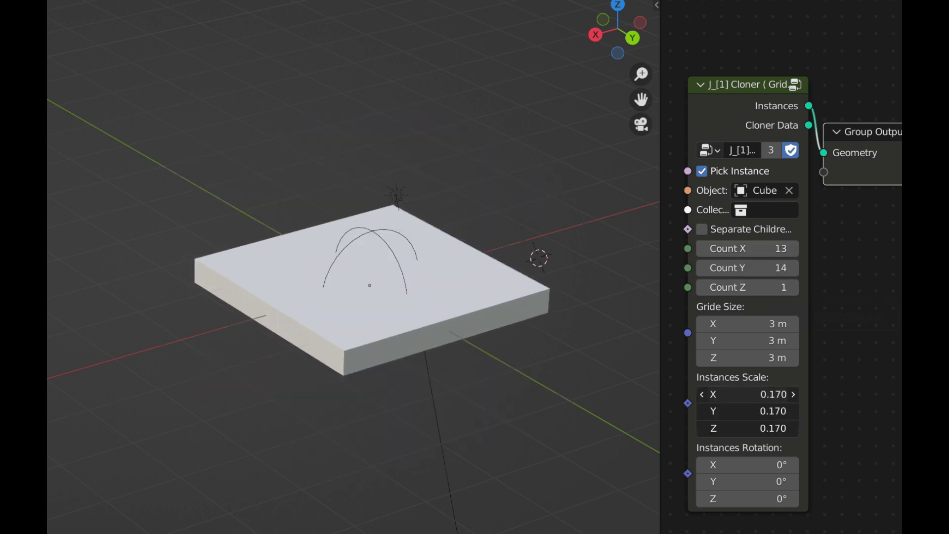
{"action": "left_click_drag", "start_coordinate": [748, 394], "coordinate": [732, 394]}
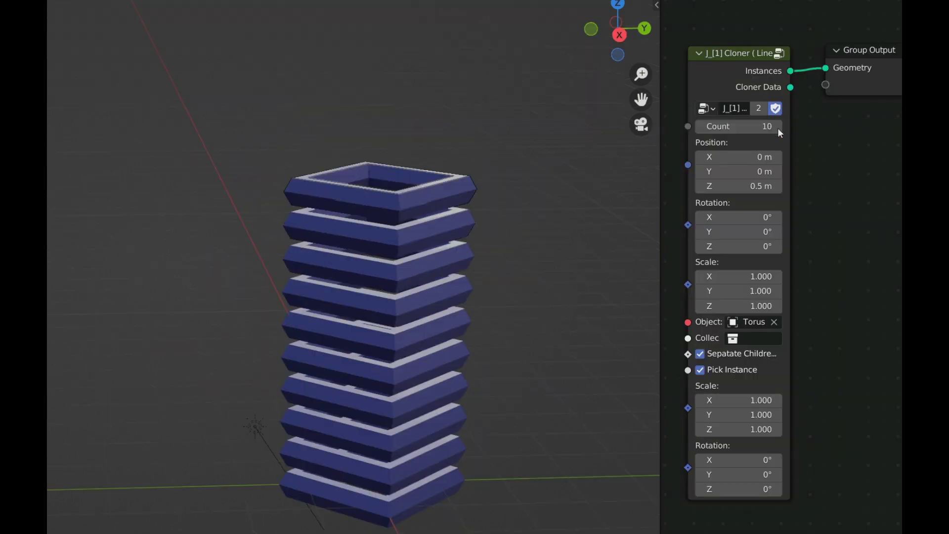
- Twist and taper the line cloner's torus stack by varying its count, rotation, scale, Z position and instance Y rotation
{"action": "left_click_drag", "start_coordinate": [742, 246], "coordinate": [796, 246]}
{"action": "left_click_drag", "start_coordinate": [742, 231], "coordinate": [766, 231]}
{"action": "left_click_drag", "start_coordinate": [756, 276], "coordinate": [744, 276]}
{"action": "left_click_drag", "start_coordinate": [756, 126], "coordinate": [776, 126]}
{"action": "left_click_drag", "start_coordinate": [756, 276], "coordinate": [737, 276]}
{"action": "left_click_drag", "start_coordinate": [742, 217], "coordinate": [781, 217]}
{"action": "left_click_drag", "start_coordinate": [742, 186], "coordinate": [727, 185]}
{"action": "left_click_drag", "start_coordinate": [742, 474], "coordinate": [781, 474]}
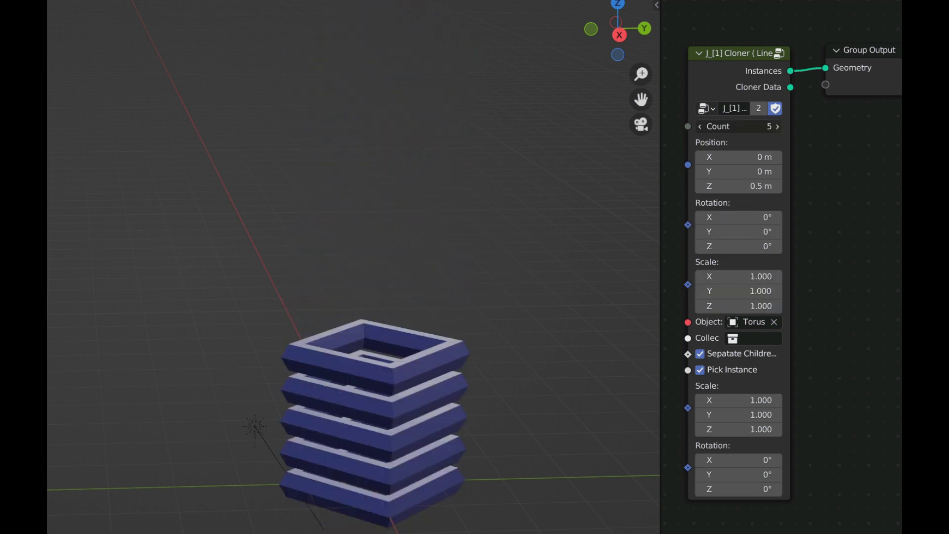
- Set the line cloner's count to 14 and its rotation to 61.7° on Y and 176° on Z
{"action": "left_click_drag", "start_coordinate": [742, 126], "coordinate": [777, 127]}
{"action": "left_click", "coordinate": [777, 127]}
{"action": "left_click_drag", "start_coordinate": [742, 247], "coordinate": [779, 247]}
{"action": "left_click_drag", "start_coordinate": [742, 231], "coordinate": [764, 231]}
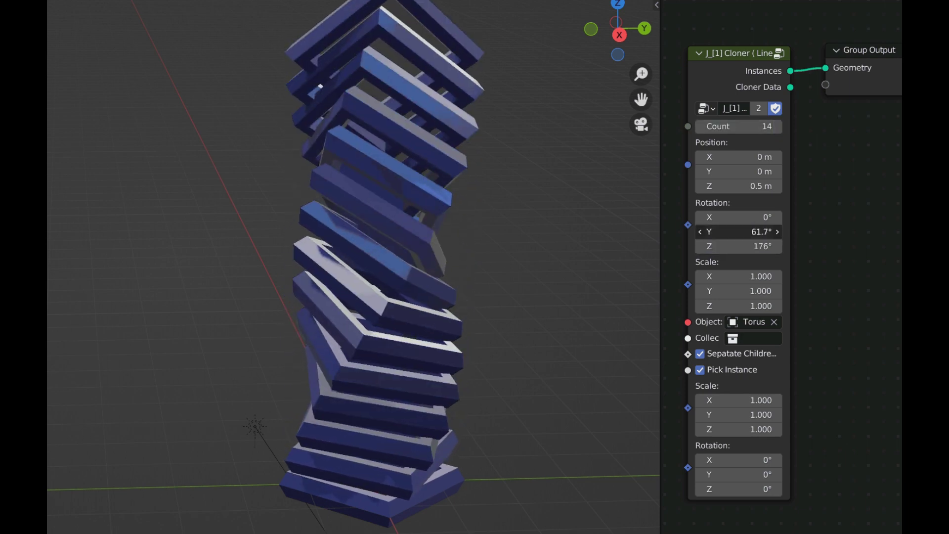
- Taper the torus stack with a scale of -0.070, a Z position of 0.35 m, and adjusted X rotation and instance Y rotation
{"action": "left_click_drag", "start_coordinate": [741, 276], "coordinate": [727, 306]}
{"action": "left_click_drag", "start_coordinate": [741, 217], "coordinate": [757, 217]}
{"action": "left_click_drag", "start_coordinate": [741, 126], "coordinate": [771, 126]}
{"action": "left_click_drag", "start_coordinate": [742, 186], "coordinate": [727, 186]}
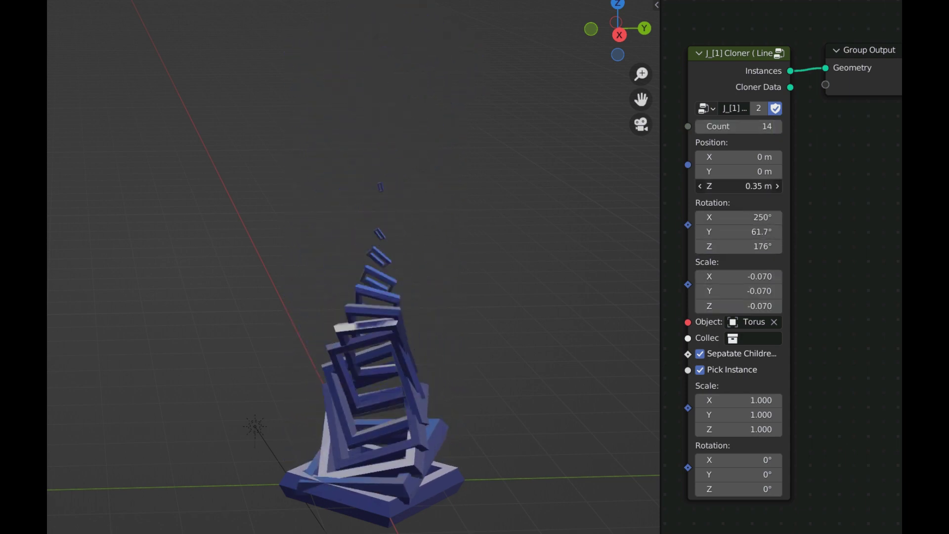
{"action": "left_click_drag", "start_coordinate": [741, 217], "coordinate": [761, 217]}
{"action": "left_click_drag", "start_coordinate": [741, 474], "coordinate": [782, 474]}
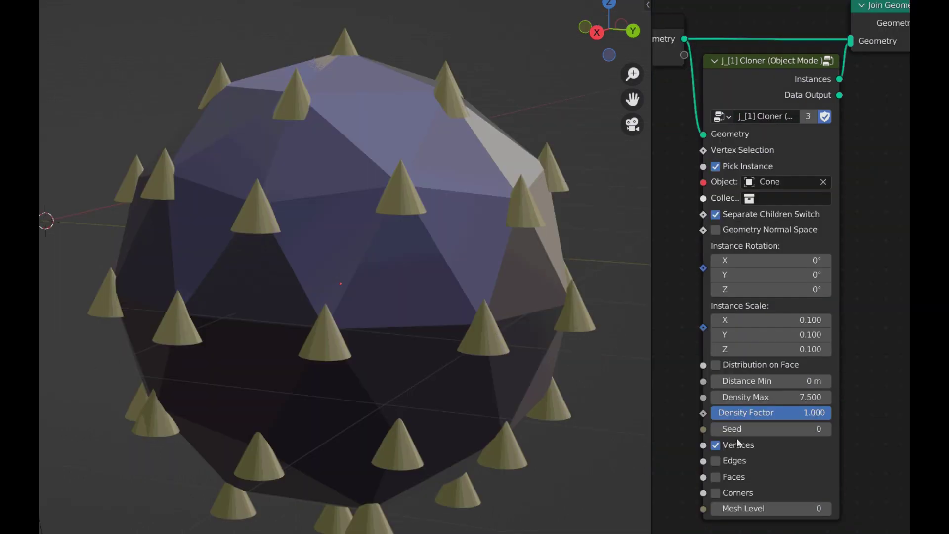
- Try placing the cone instances on the sphere's edges and faces, and turn off the vertices, edges and faces options
{"action": "left_click", "coordinate": [716, 460]}
{"action": "left_click", "coordinate": [715, 477]}
{"action": "left_click", "coordinate": [716, 477]}
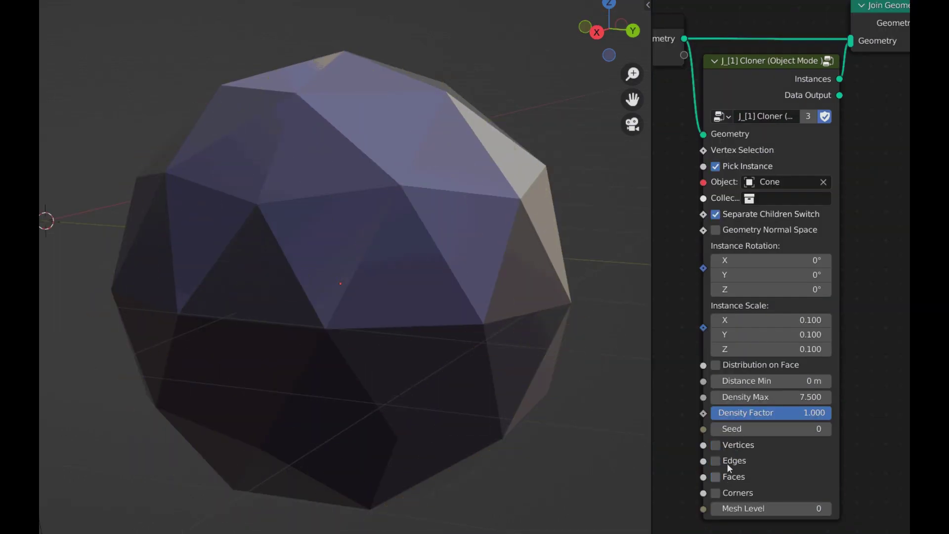
- Distribute the cones across the sphere's faces with Density Max 15.400 and align them to the geometry normals
{"action": "left_click", "coordinate": [715, 365]}
{"action": "left_click_drag", "start_coordinate": [732, 397], "coordinate": [712, 398]}
{"action": "left_click_drag", "start_coordinate": [771, 397], "coordinate": [833, 397]}
{"action": "left_click", "coordinate": [759, 230]}
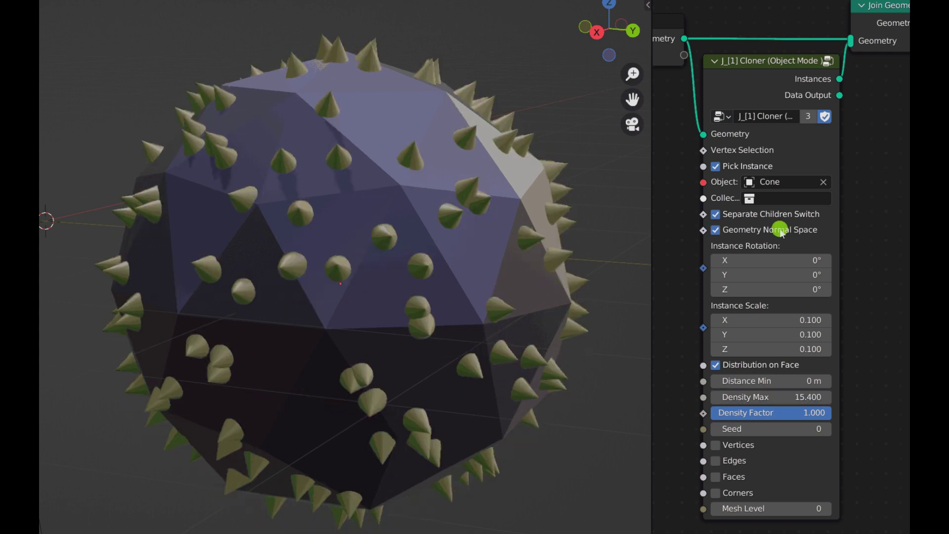
- Set the cones' instance rotation Z to -25.7° and scale Z to 0.500, and change the distribution seed to 40
{"action": "mouse_move", "coordinate": [772, 289]}
{"action": "left_mouse_down"}
{"action": "mouse_move", "coordinate": [796, 289]}
{"action": "mouse_move", "coordinate": [742, 289]}
{"action": "mouse_move", "coordinate": [758, 289]}
{"action": "left_mouse_up"}
{"action": "left_click_drag", "start_coordinate": [771, 349], "coordinate": [801, 349]}
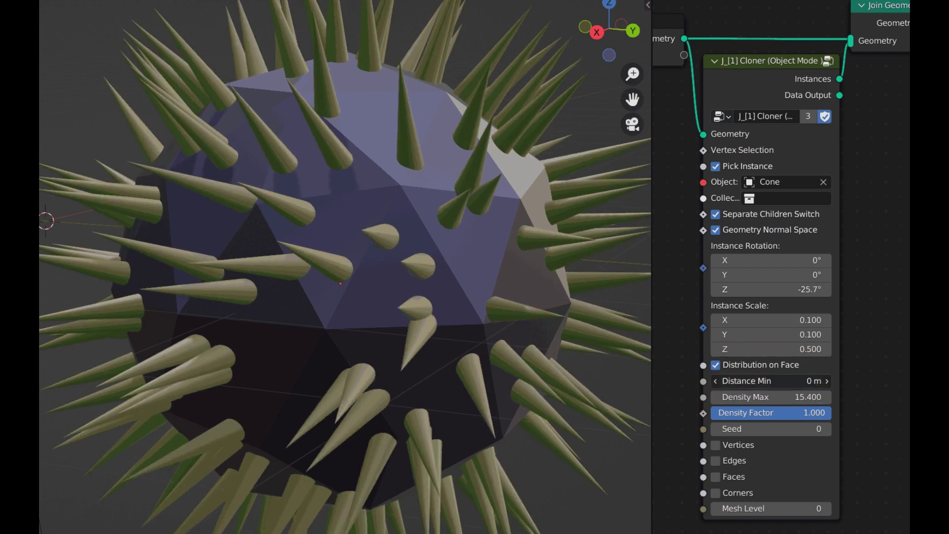
{"action": "mouse_move", "coordinate": [781, 389]}
{"action": "left_mouse_down"}
{"action": "mouse_move", "coordinate": [803, 389]}
{"action": "mouse_move", "coordinate": [781, 390]}
{"action": "left_mouse_up"}
{"action": "left_click_drag", "start_coordinate": [798, 427], "coordinate": [836, 427]}
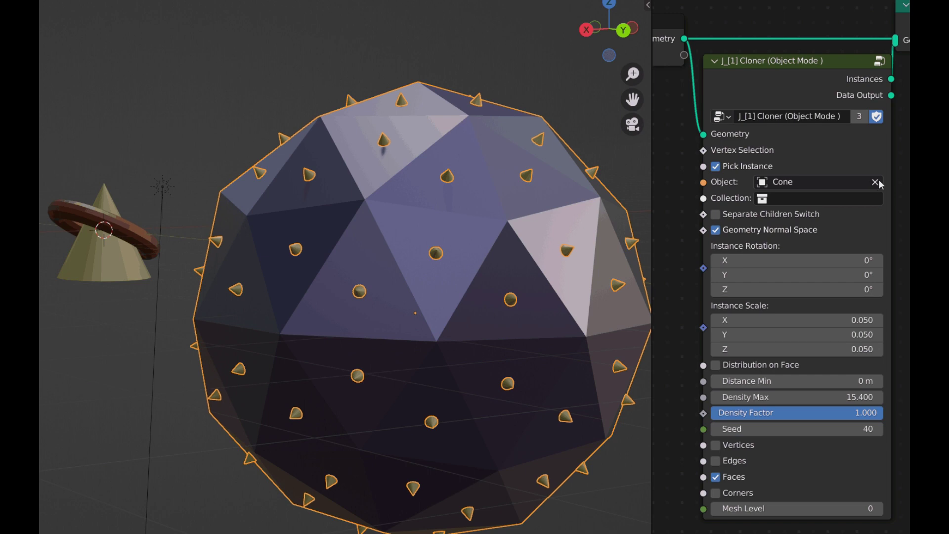
- Replace the cloner's Cone object with Collection 1 as the instance source and enable Separate Children Switch
{"action": "left_click", "coordinate": [876, 183]}
{"action": "left_click", "coordinate": [861, 196]}
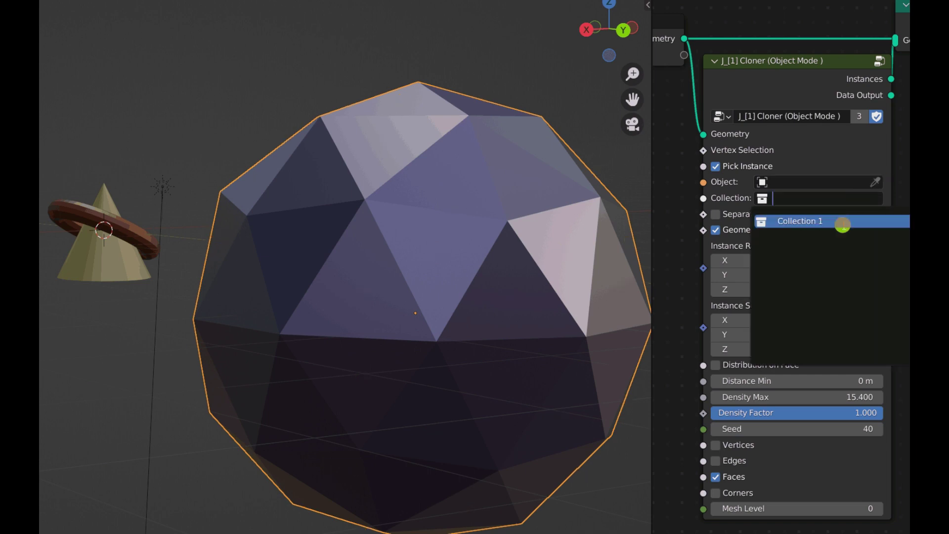
{"action": "left_click", "coordinate": [783, 218]}
{"action": "left_click", "coordinate": [781, 214]}
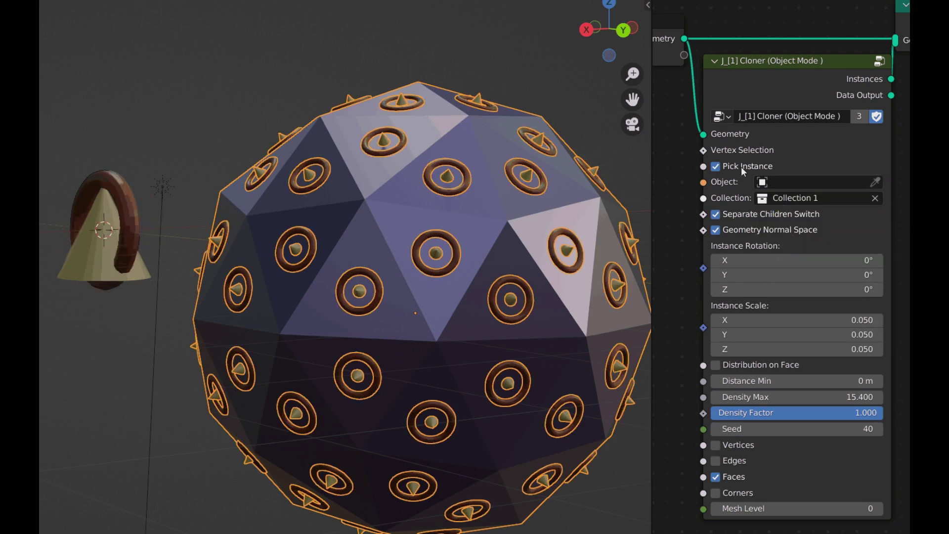
- Move the source cone above the torus and rotate the source torus
{"action": "left_click", "coordinate": [100, 237]}
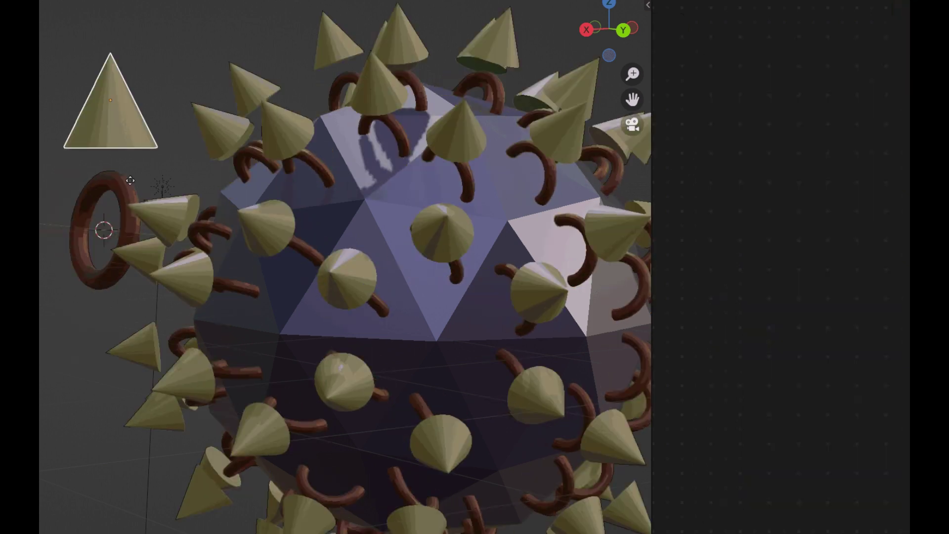
{"action": "left_click", "coordinate": [100, 244]}
{"action": "key", "text": "r"}
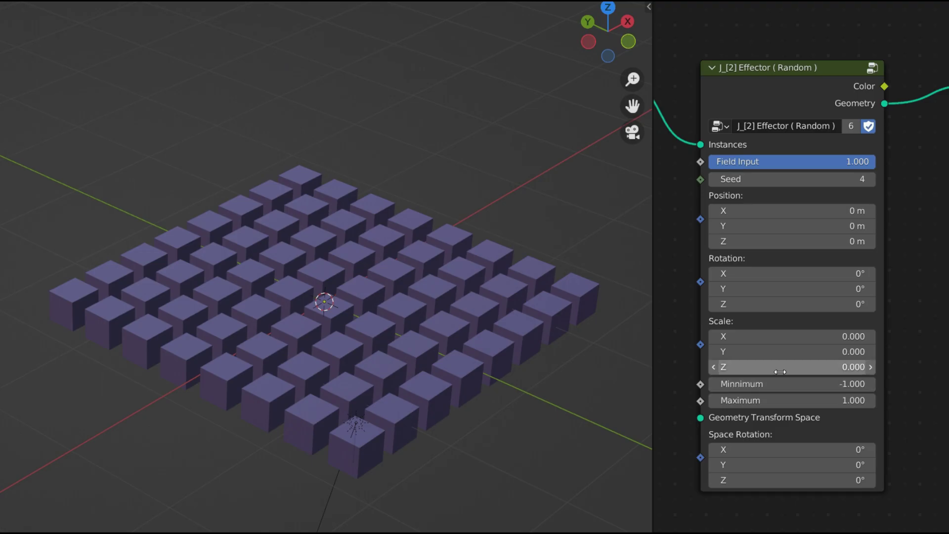
- Randomise the cubes with the random effector's scale at X 4.100 and Z 9.500, plus position offsets and Y rotation
{"action": "left_click_drag", "start_coordinate": [786, 367], "coordinate": [825, 367]}
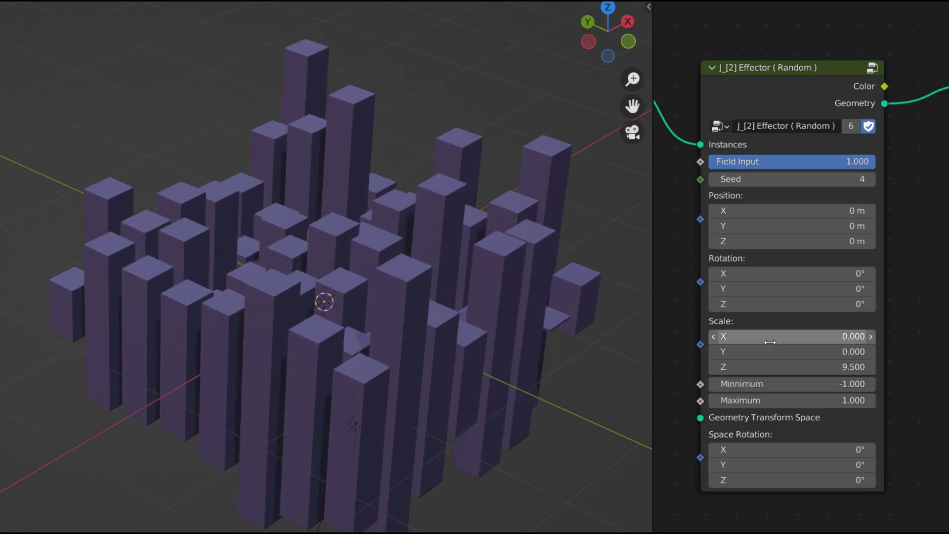
{"action": "left_click_drag", "start_coordinate": [791, 336], "coordinate": [829, 336]}
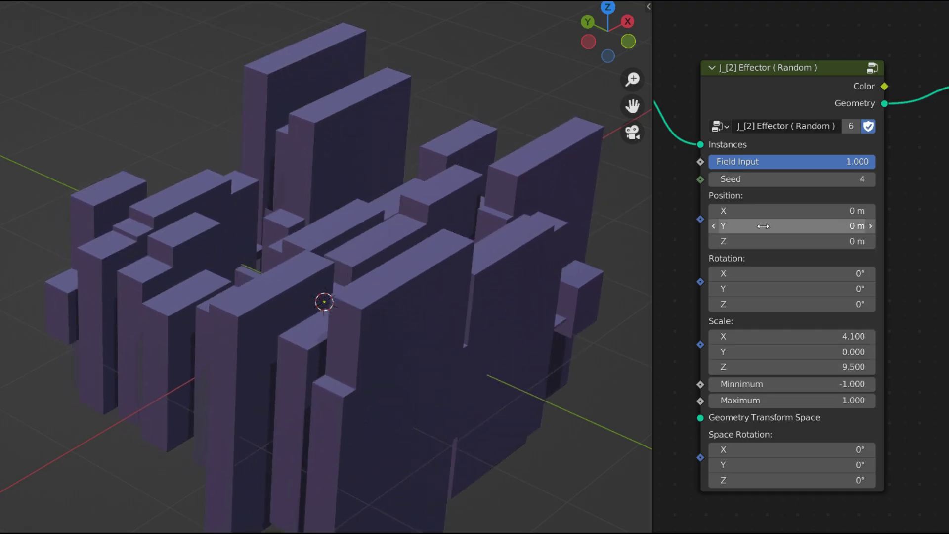
{"action": "left_click_drag", "start_coordinate": [758, 241], "coordinate": [855, 226]}
{"action": "left_click_drag", "start_coordinate": [791, 289], "coordinate": [832, 289]}
- Raise the random effector's seed by four to vary the cube arrangement
{"action": "left_click", "coordinate": [871, 179]}
{"action": "left_click", "coordinate": [872, 179]}
{"action": "left_click", "coordinate": [871, 179]}
{"action": "left_click", "coordinate": [871, 179]}
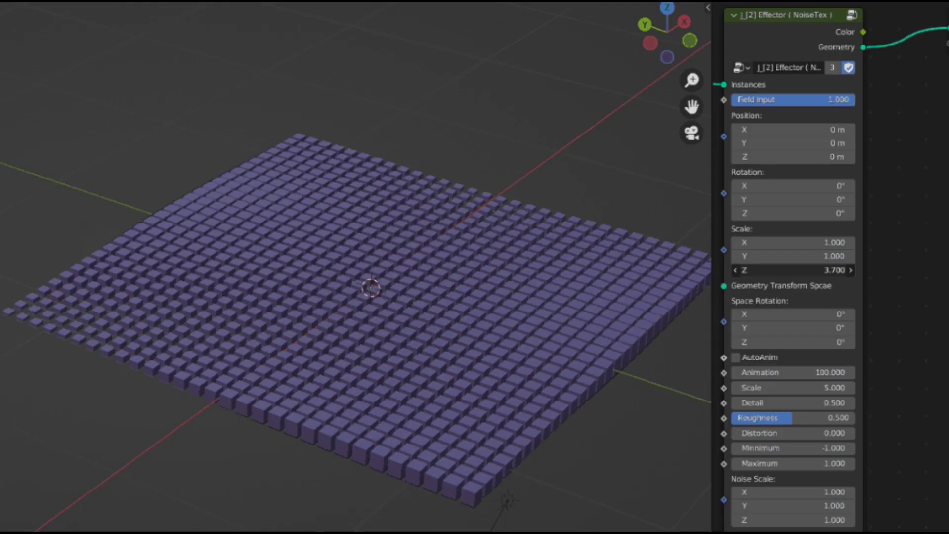
- Set the noise effector's Z scale to 41.700 and its rotation to 209° on all axes
{"action": "left_click_drag", "start_coordinate": [791, 270], "coordinate": [870, 270]}
{"action": "left_click_drag", "start_coordinate": [791, 186], "coordinate": [850, 213]}
- Set the noise effector's Animation to 100.900 and noise scale X to -5.800, and turn on AutoAnim
{"action": "left_click_drag", "start_coordinate": [791, 373], "coordinate": [820, 373]}
{"action": "mouse_move", "coordinate": [791, 492]}
{"action": "left_mouse_down"}
{"action": "mouse_move", "coordinate": [771, 492]}
{"action": "mouse_move", "coordinate": [781, 492]}
{"action": "left_mouse_up"}
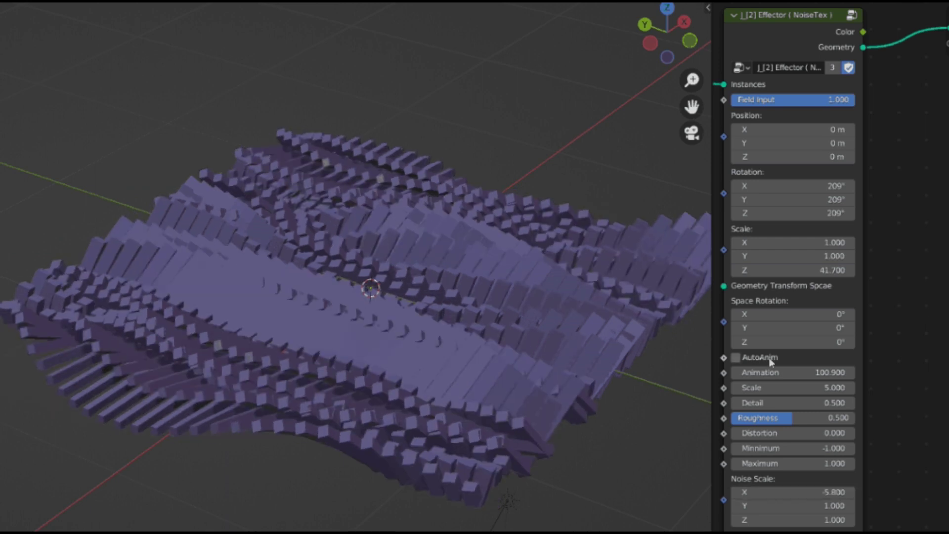
{"action": "left_click", "coordinate": [767, 358]}
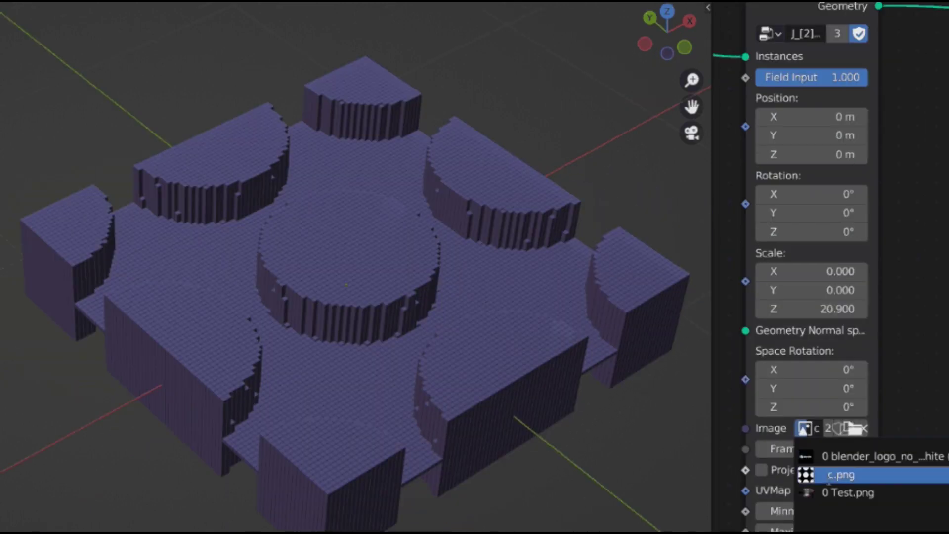
- Switch the image effector's picture to Test.png, and replace that with the white Blender logo image
{"action": "left_click", "coordinate": [849, 493]}
{"action": "left_click", "coordinate": [804, 428]}
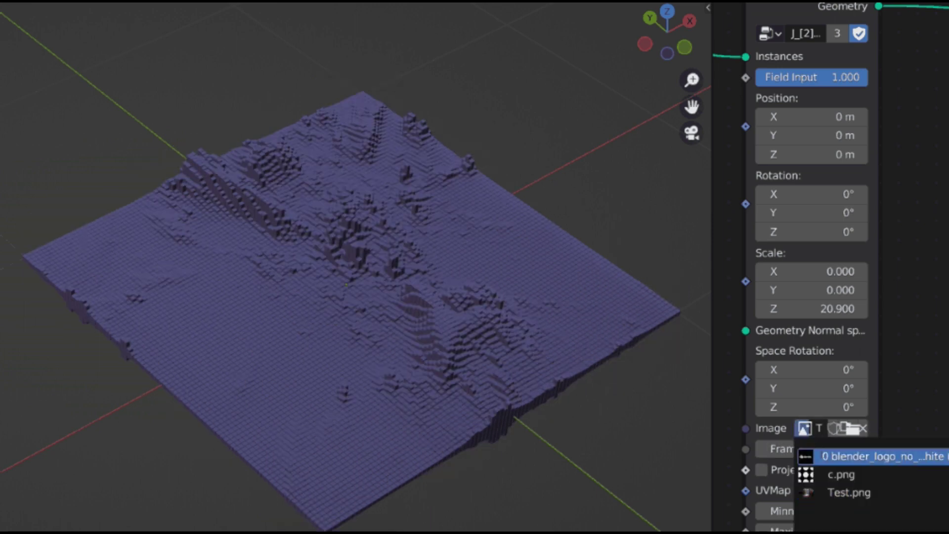
{"action": "left_click", "coordinate": [870, 456]}
- Set the image effector's minimum to -1.400 and image offset Y to 1.01 m, and adjust the image scale on all axes
{"action": "middle_click_drag", "start_coordinate": [870, 456], "coordinate": [853, 257]}
{"action": "left_click_drag", "start_coordinate": [811, 313], "coordinate": [766, 312]}
{"action": "left_click_drag", "start_coordinate": [791, 391], "coordinate": [836, 392]}
{"action": "middle_click_drag", "start_coordinate": [794, 528], "coordinate": [784, 411]}
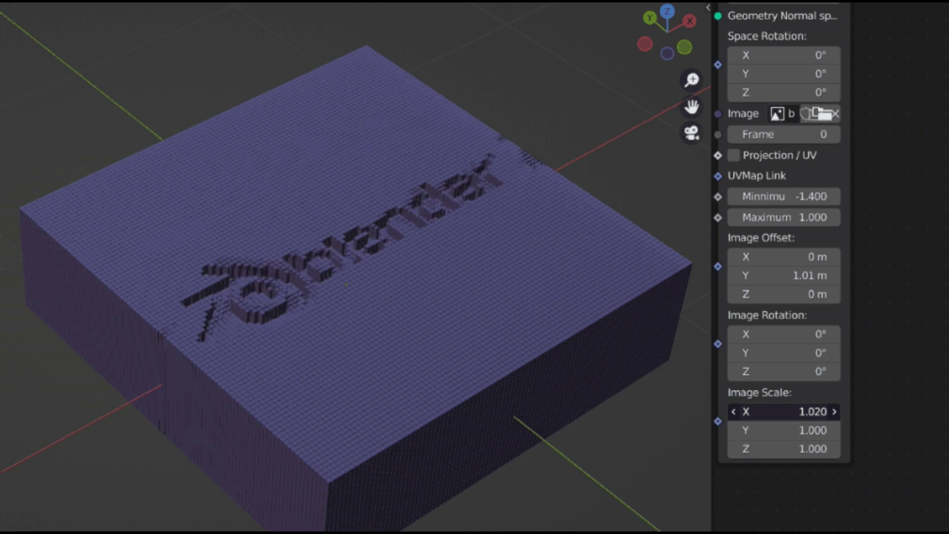
{"action": "left_click_drag", "start_coordinate": [811, 411], "coordinate": [791, 448]}
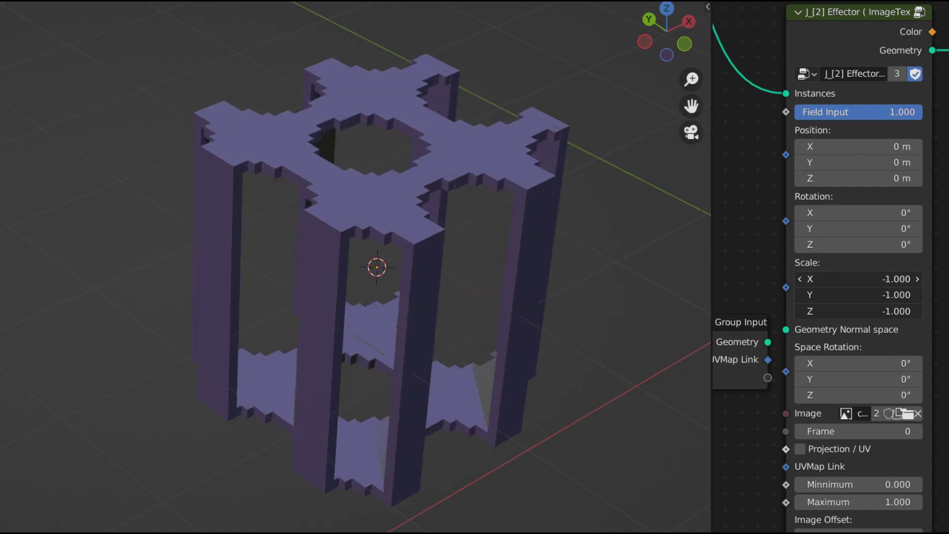
- Connect the Group Input's Geometry to Geometry Normal Space and its UVMap Link to the effector, and enable Projection / UV
{"action": "left_click_drag", "start_coordinate": [752, 195], "coordinate": [765, 187]}
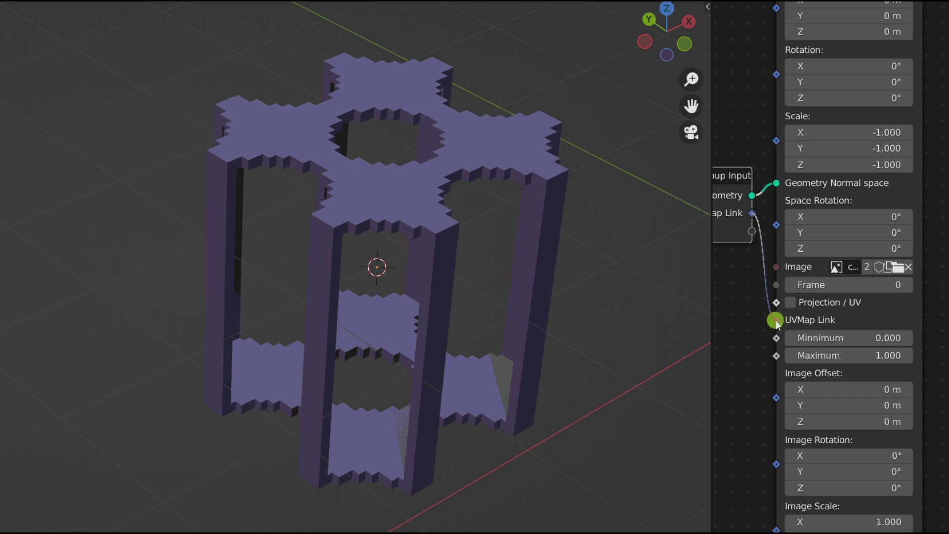
{"action": "left_click_drag", "start_coordinate": [776, 323], "coordinate": [776, 320]}
{"action": "left_click", "coordinate": [790, 302]}
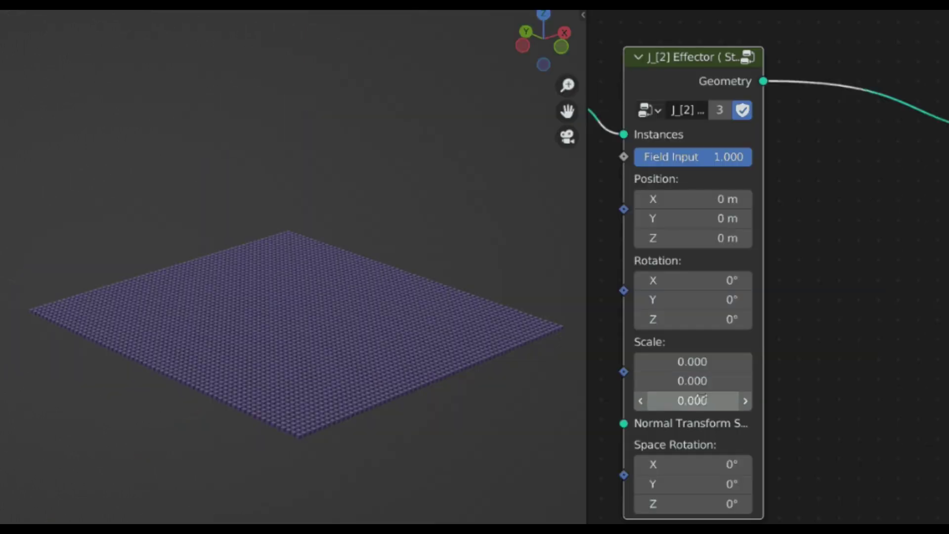
- Set the effector's Z scale to 74.000 and reshape its Remapping curve into a wave profile
{"action": "left_click_drag", "start_coordinate": [692, 400], "coordinate": [806, 401]}
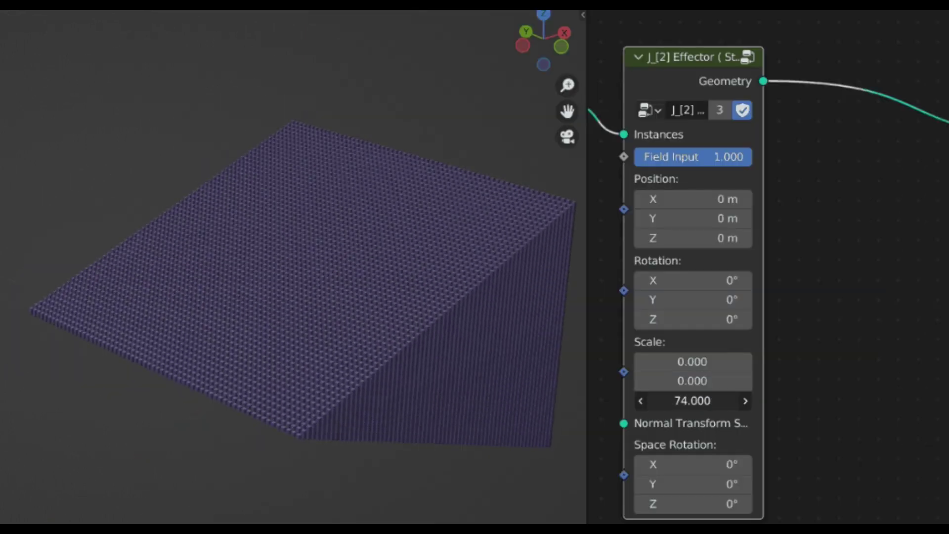
{"action": "scroll", "coordinate": [759, 165], "scroll_direction": "up", "scroll_amount": 2}
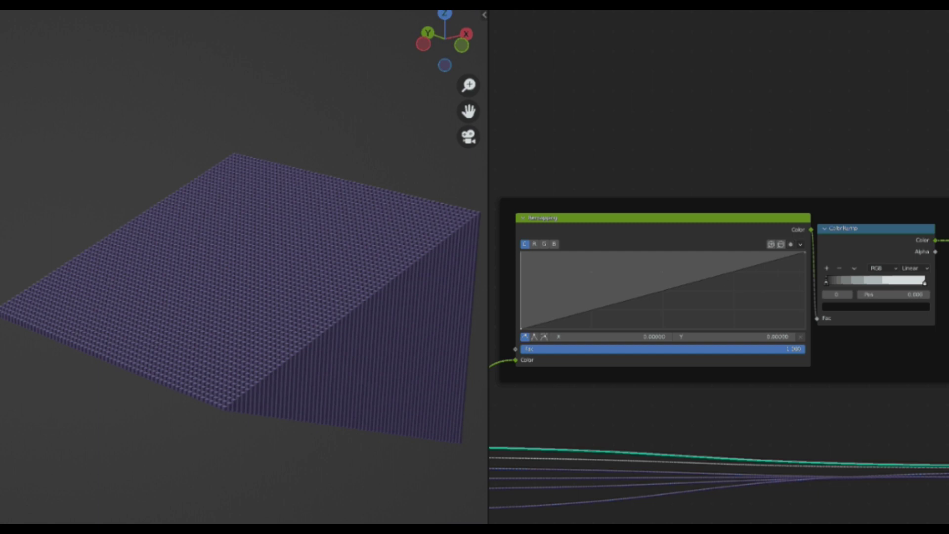
{"action": "left_click_drag", "start_coordinate": [751, 268], "coordinate": [754, 301]}
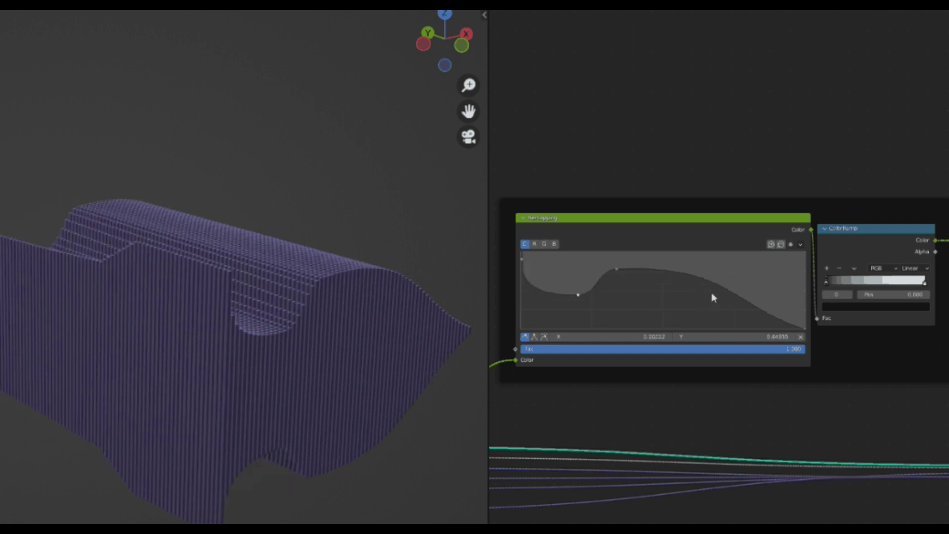
{"action": "mouse_move", "coordinate": [822, 283]}
{"action": "left_mouse_down"}
{"action": "mouse_move", "coordinate": [884, 275]}
{"action": "mouse_move", "coordinate": [827, 281]}
{"action": "left_mouse_up"}
{"action": "left_click", "coordinate": [771, 277]}
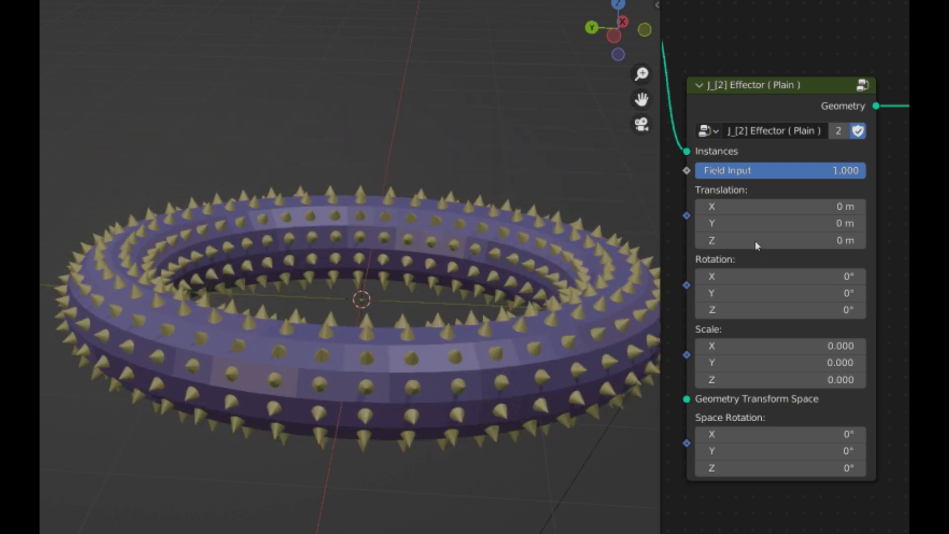
- Set the plain effector's Z translation to 3.4 m, adjust its X space rotation, and lower its Field Input
{"action": "left_click_drag", "start_coordinate": [827, 240], "coordinate": [858, 241]}
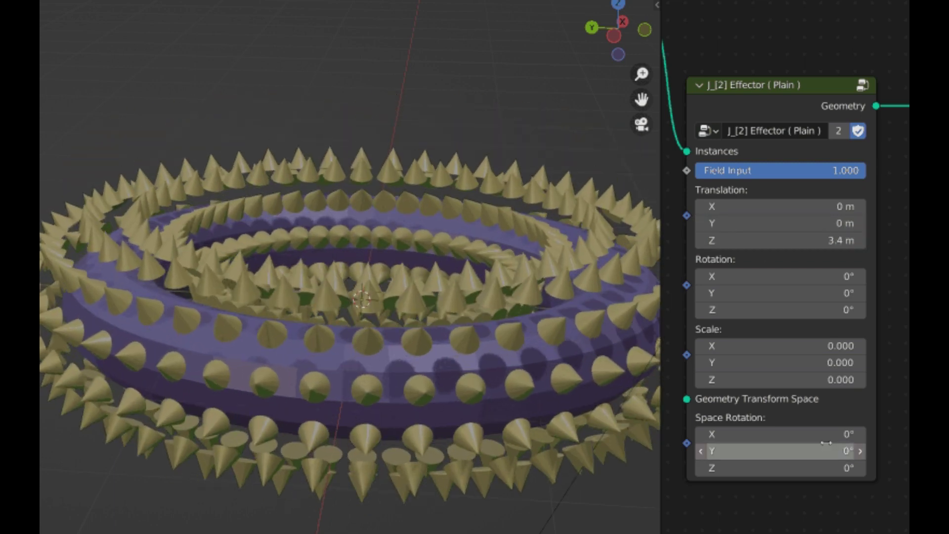
{"action": "mouse_move", "coordinate": [826, 434]}
{"action": "left_mouse_down"}
{"action": "mouse_move", "coordinate": [855, 434]}
{"action": "mouse_move", "coordinate": [796, 434]}
{"action": "mouse_move", "coordinate": [855, 434]}
{"action": "mouse_move", "coordinate": [835, 434]}
{"action": "left_mouse_up"}
{"action": "left_click_drag", "start_coordinate": [841, 170], "coordinate": [771, 170]}
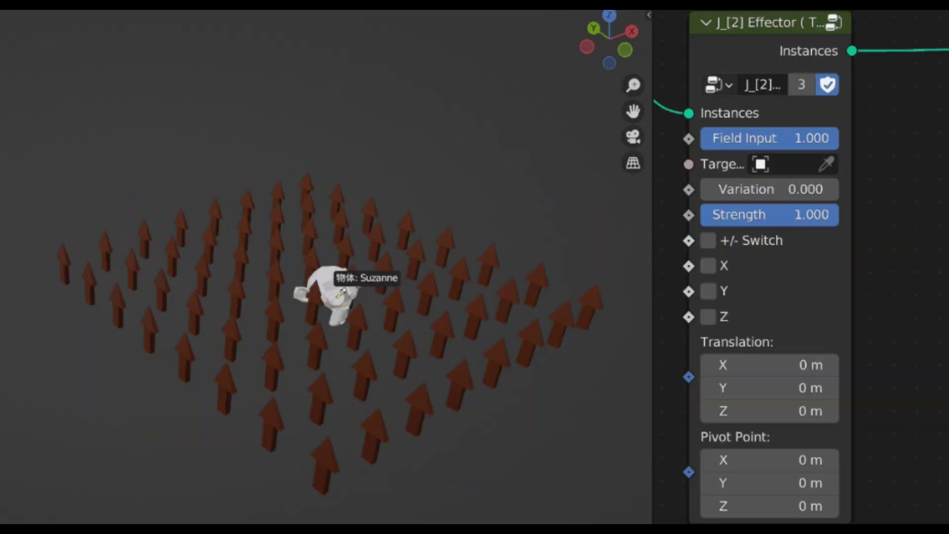
- Pick Suzanne as the target effector's target object, enable its Z option, and adjust its Variation and Z translation
{"action": "left_click", "coordinate": [343, 292]}
{"action": "left_click", "coordinate": [709, 316]}
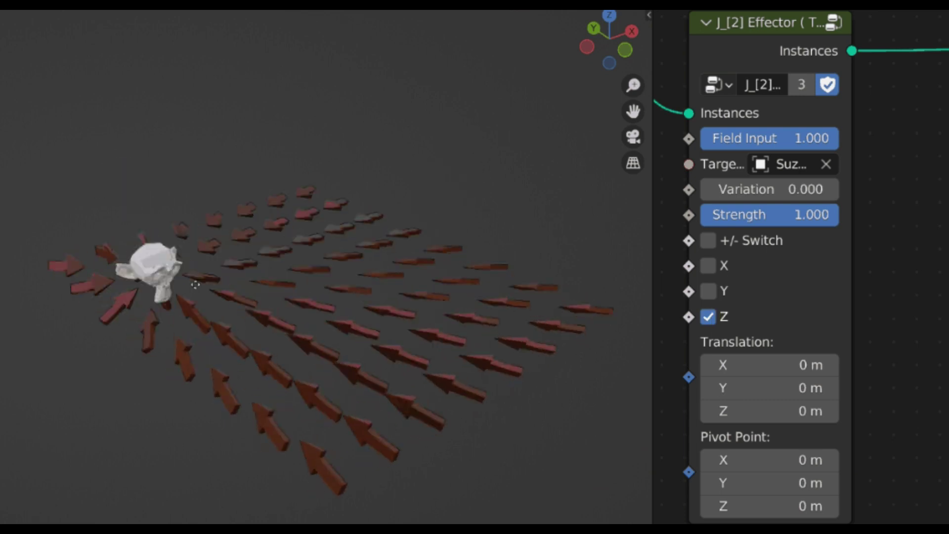
{"action": "key", "text": "Escape"}
{"action": "left_click_drag", "start_coordinate": [769, 410], "coordinate": [741, 410]}
{"action": "left_click_drag", "start_coordinate": [771, 189], "coordinate": [816, 189]}
{"action": "left_click_drag", "start_coordinate": [772, 411], "coordinate": [801, 411]}
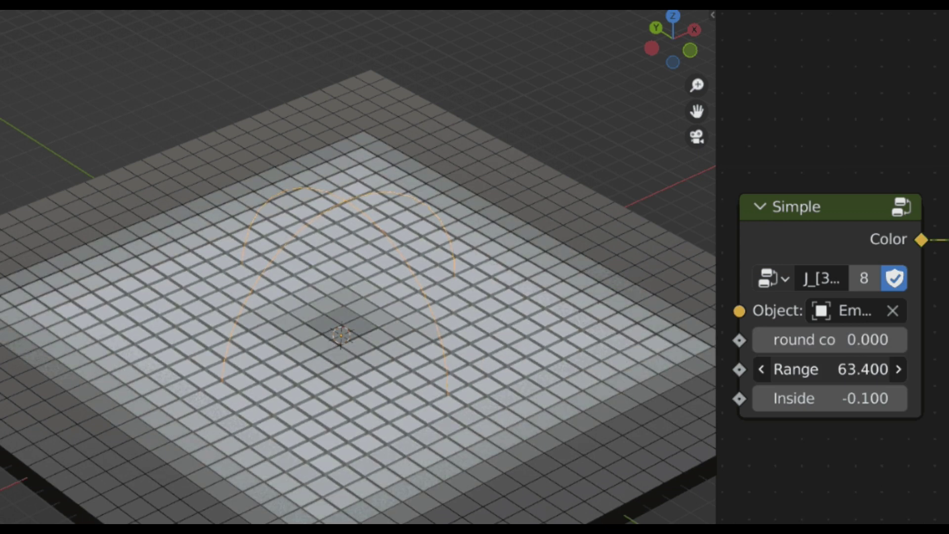
- Adjust the Simple field's Range, and shift the black stop of the ColorRamp connected to the noise field
{"action": "left_click_drag", "start_coordinate": [863, 369], "coordinate": [846, 398]}
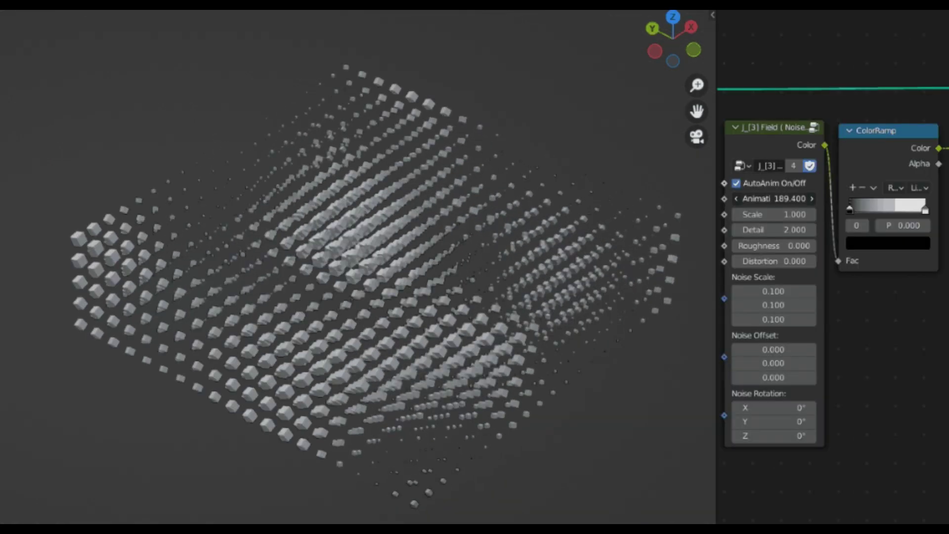
{"action": "left_click_drag", "start_coordinate": [849, 208], "coordinate": [891, 212]}
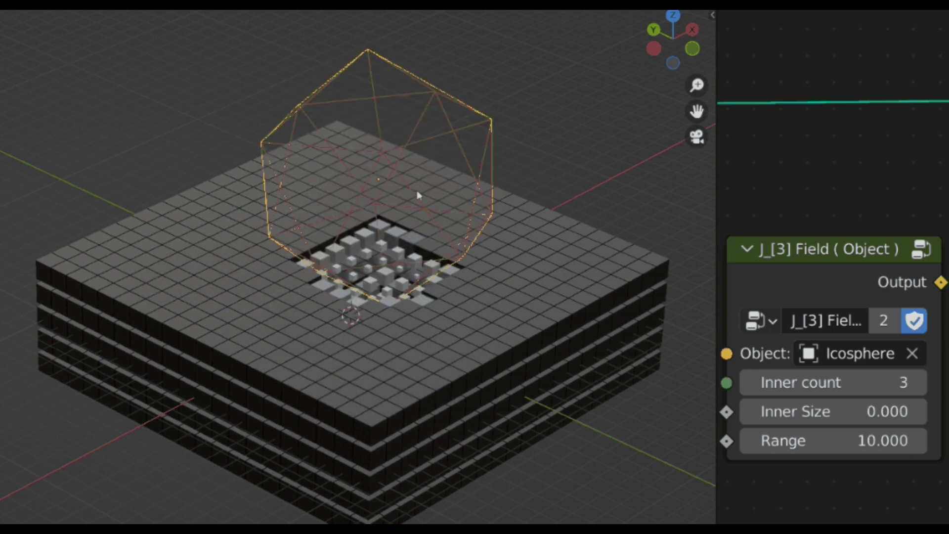
- Scale up and move the Icosphere, set the object field's Inner count to 118, and increase its Inner Size
{"action": "key", "text": "s"}
{"action": "left_click_drag", "start_coordinate": [836, 382], "coordinate": [915, 382]}
{"action": "key", "text": "g"}
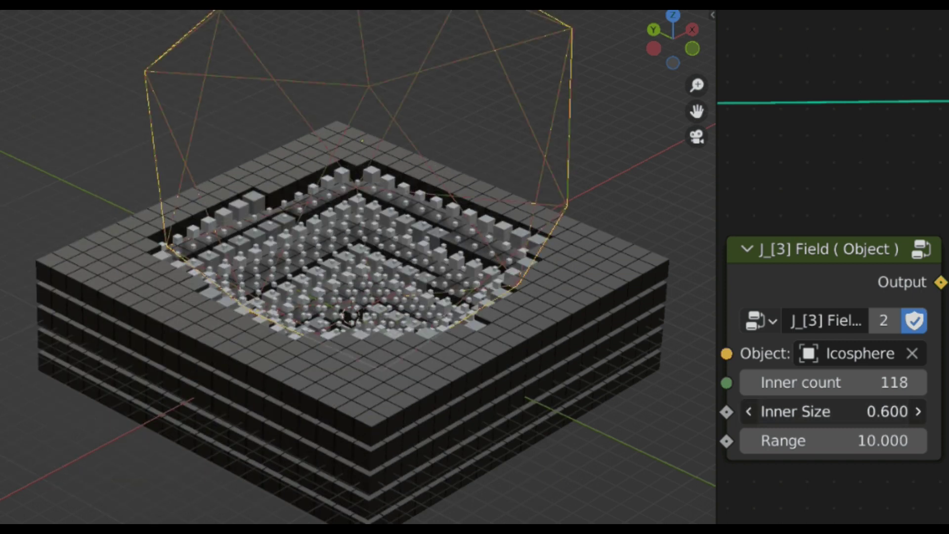
{"action": "left_click_drag", "start_coordinate": [836, 411], "coordinate": [861, 411]}
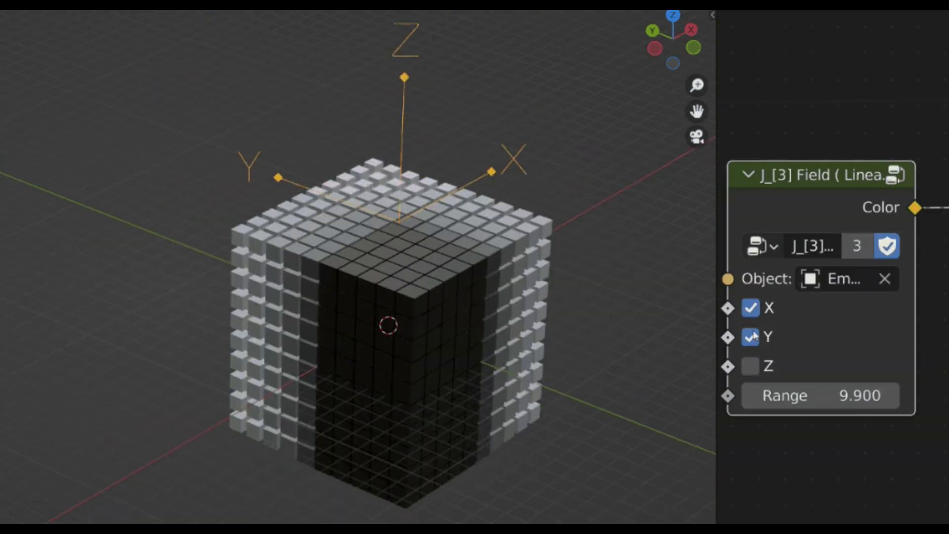
- Restrict the linear field to the Y and Z axes, reposition its empty in the cube grid, and set Range to 10.300
{"action": "left_click", "coordinate": [751, 308]}
{"action": "left_click_drag", "start_coordinate": [421, 232], "coordinate": [441, 390]}
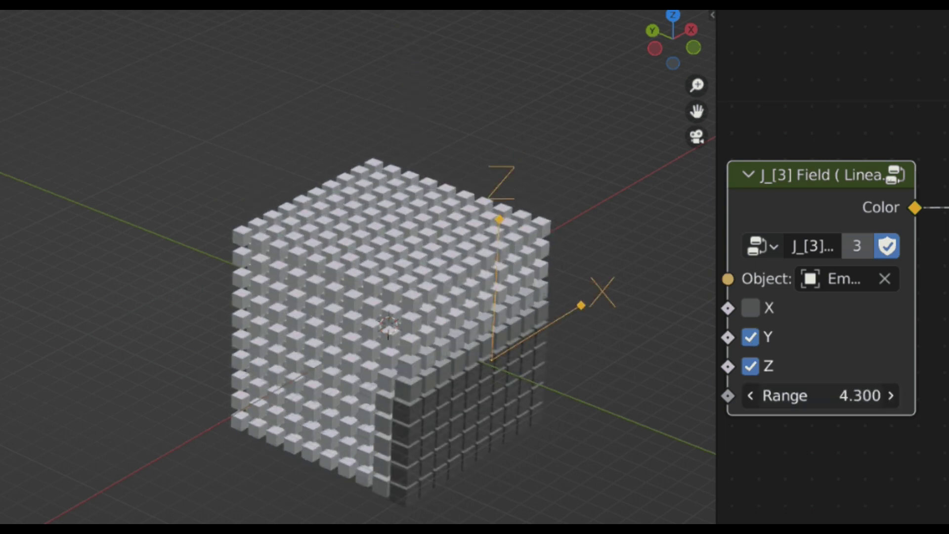
{"action": "left_click_drag", "start_coordinate": [811, 395], "coordinate": [785, 398]}
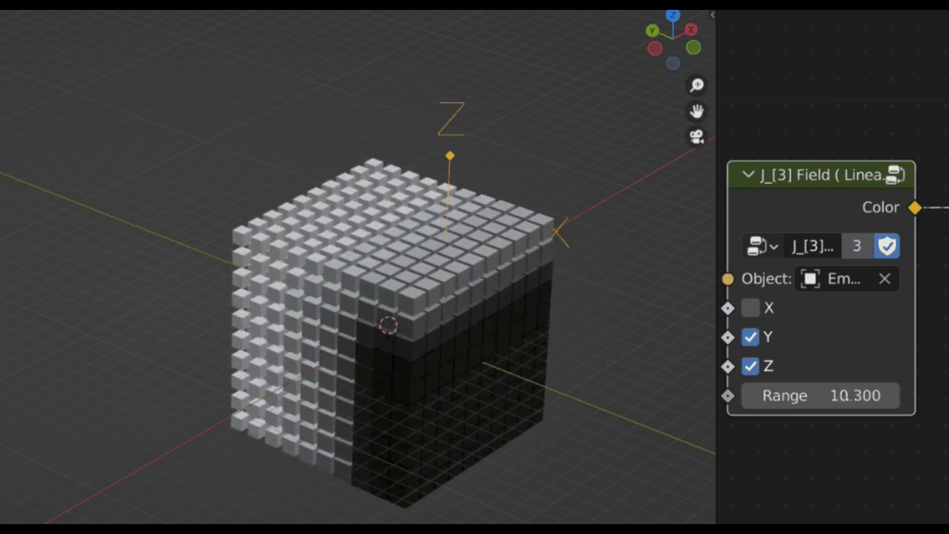